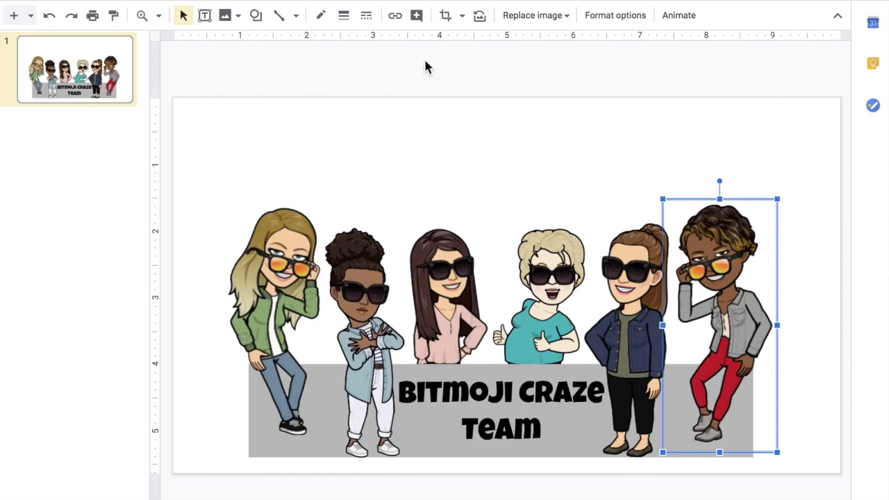
- Check each of the six bitmoji figures and the BITMOJI CRAZE Team text box
left_click(271, 277)
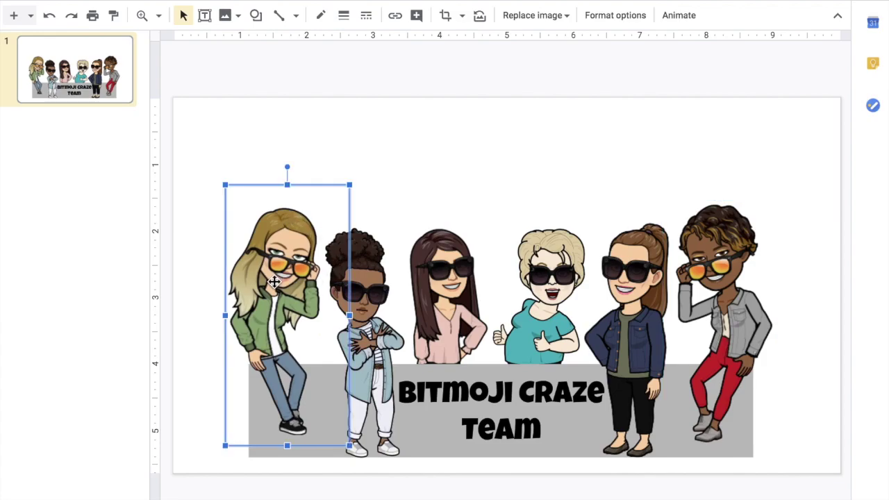
left_click(375, 311)
left_click(457, 313)
left_click(543, 293)
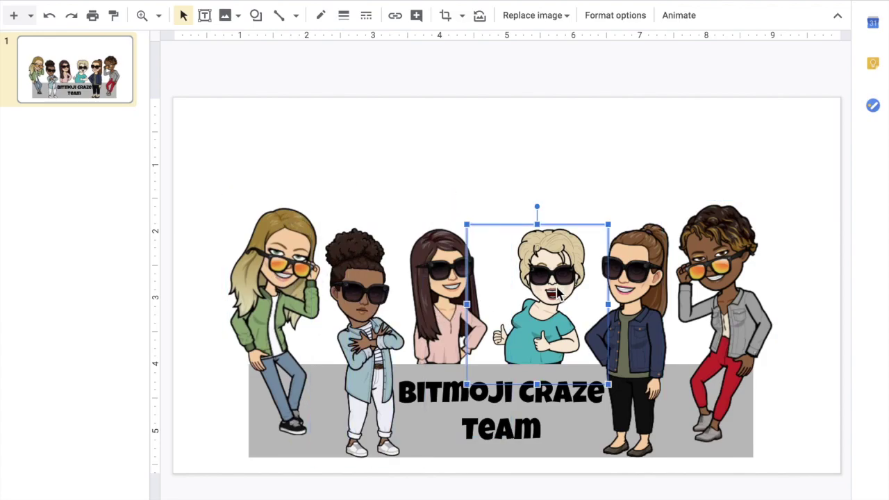
left_click(644, 304)
left_click(705, 300)
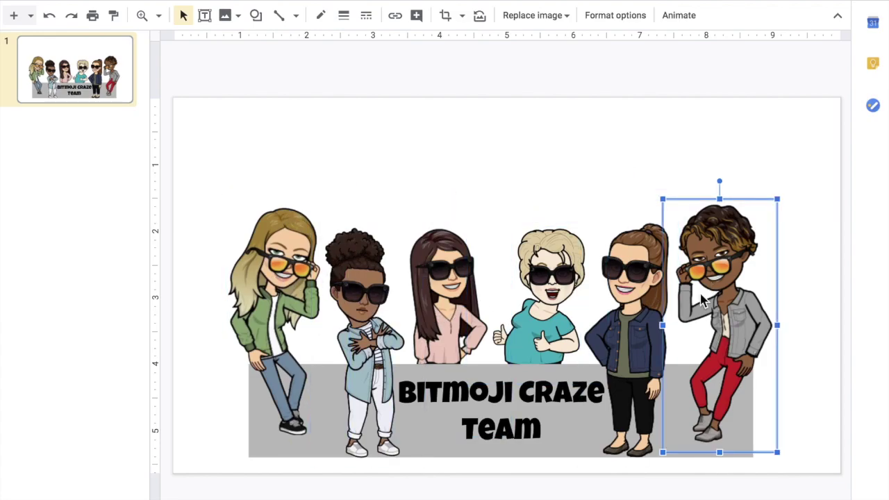
left_click(263, 438)
left_click(433, 454)
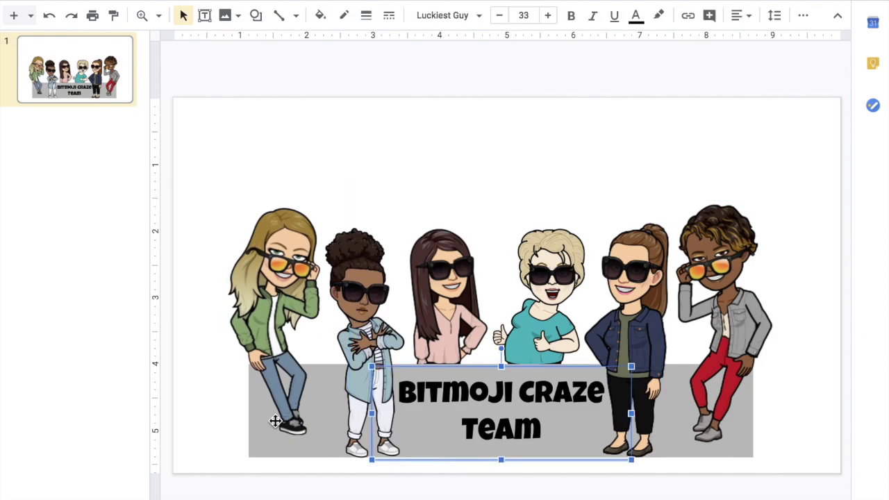
left_click(273, 421)
left_click(495, 420)
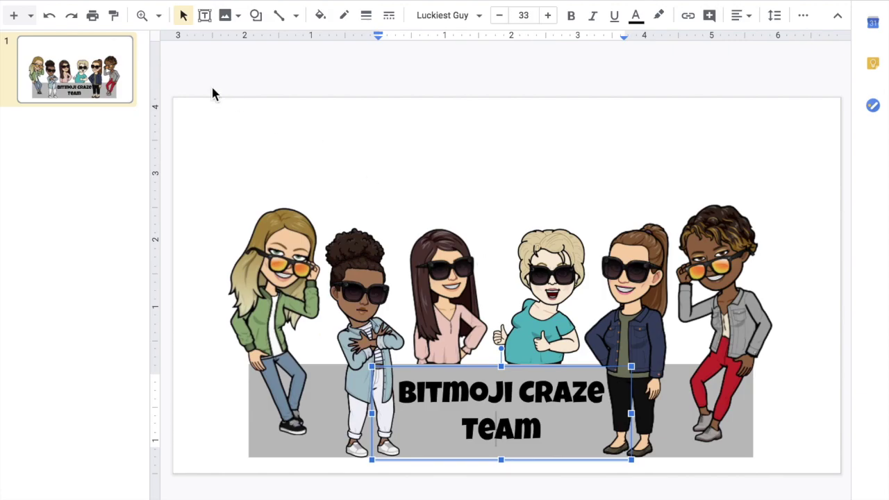
- Download the current slide as a PNG image and bring up the downloaded file's options
left_click(55, 1)
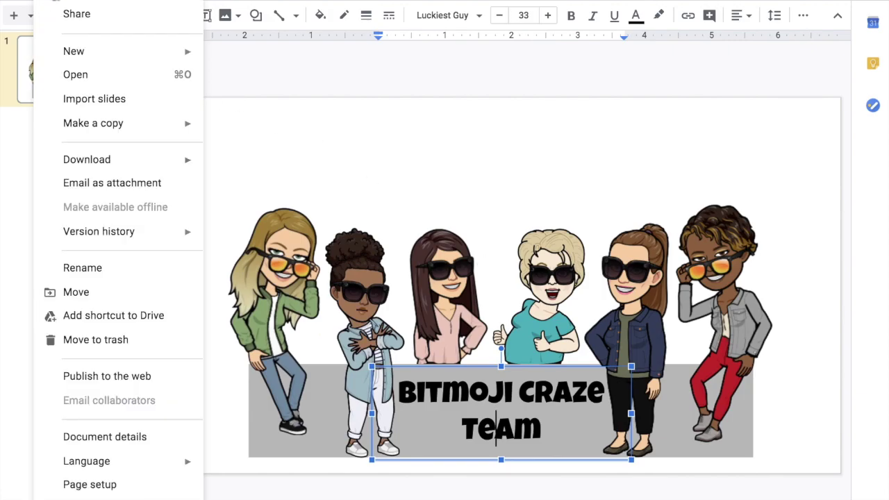
mouse_move(95, 173)
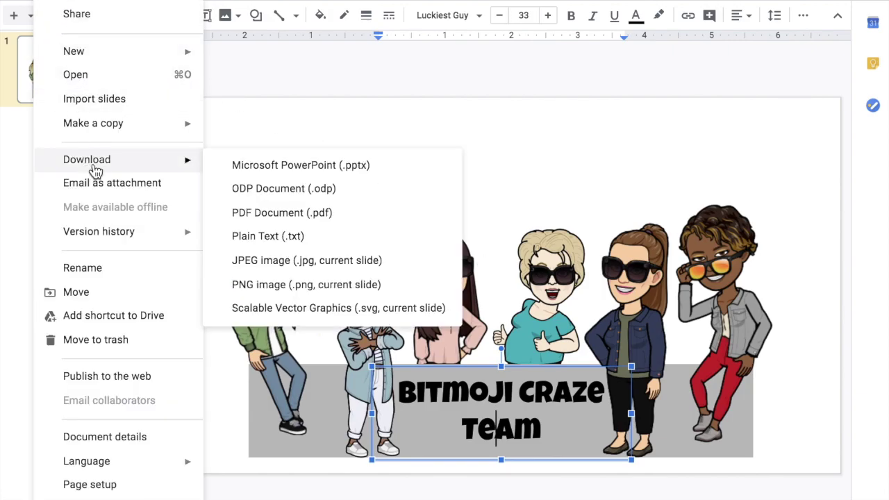
left_click(282, 287)
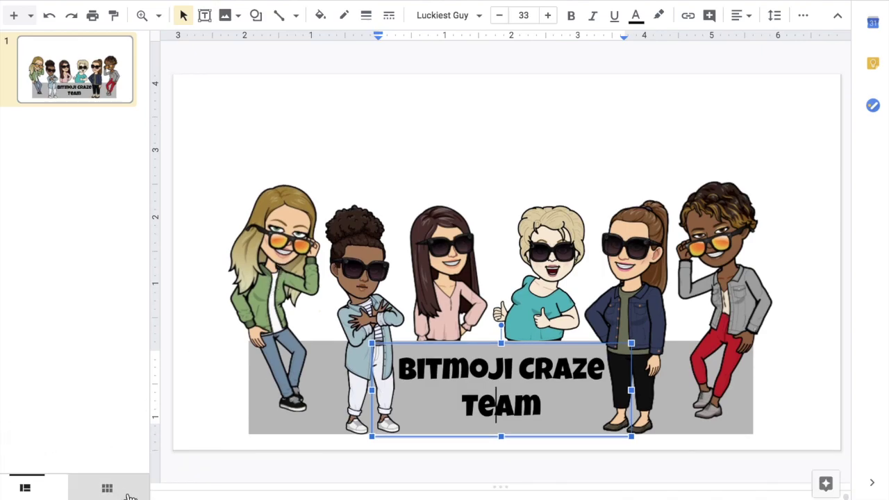
left_click(239, 497)
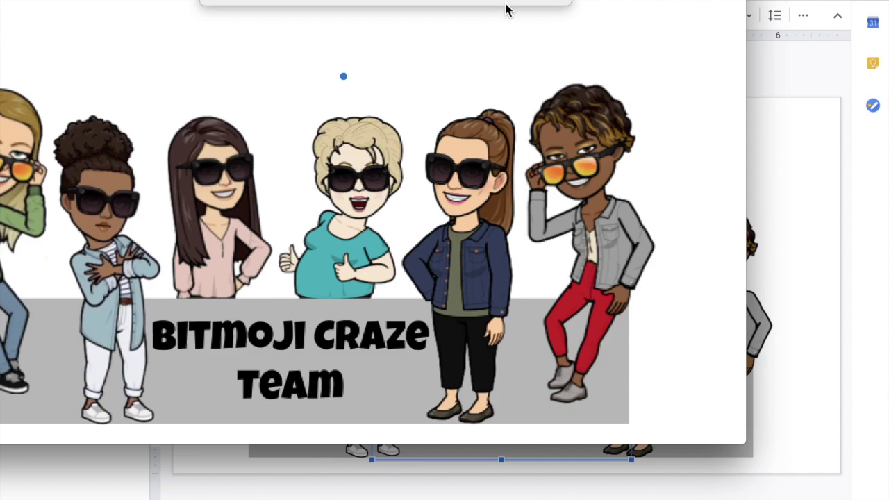
- Choose the destination folder for saving the downloaded slide PNG in Preview
left_click(490, 3)
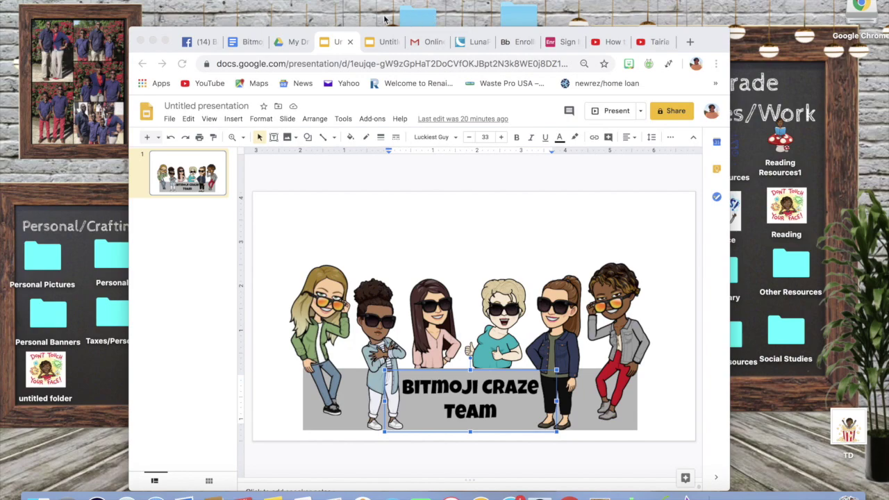
- Minimize the presentation and open Bitmoji T Shirts from the Bitmoji Pictures folder in Preview
left_click(153, 40)
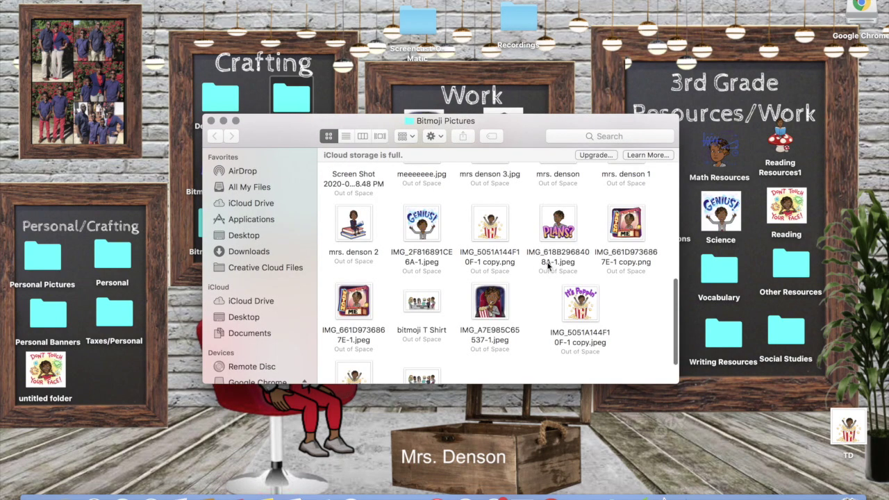
scroll(422, 283, "down", 2)
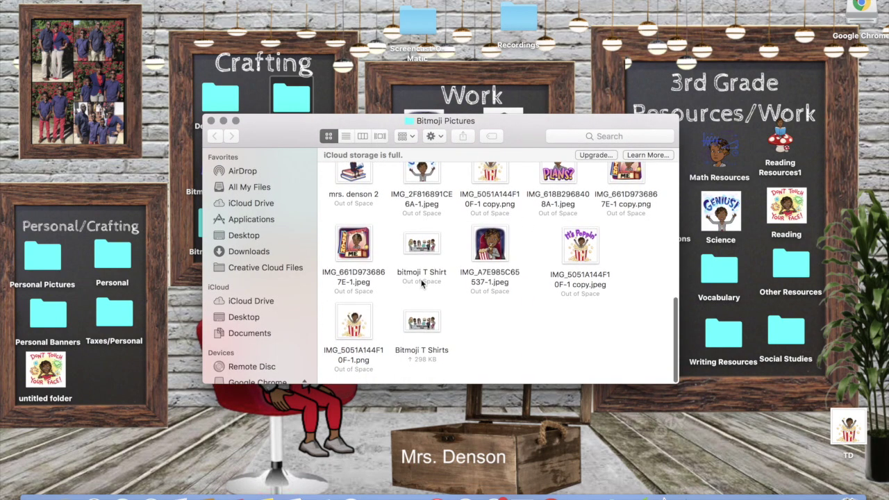
left_click(430, 332)
double_click(430, 332)
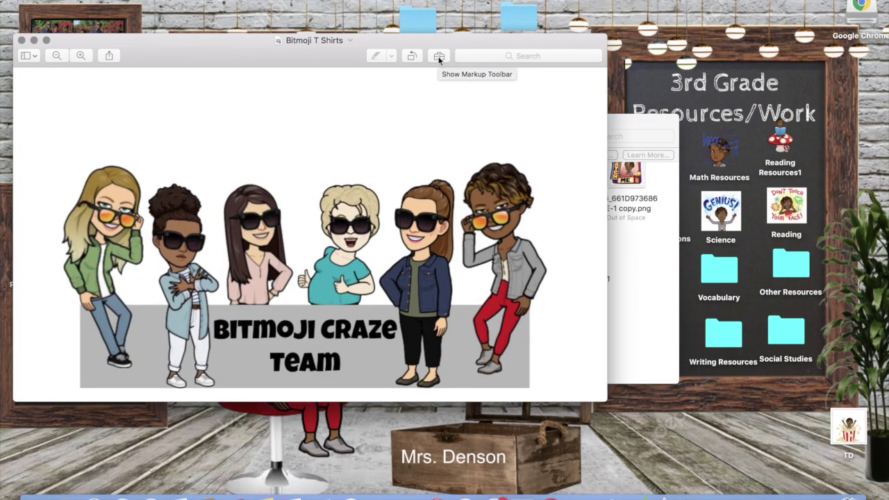
- Select the white background of Bitmoji T Shirts with Instant Alpha and delete it
left_click(440, 57)
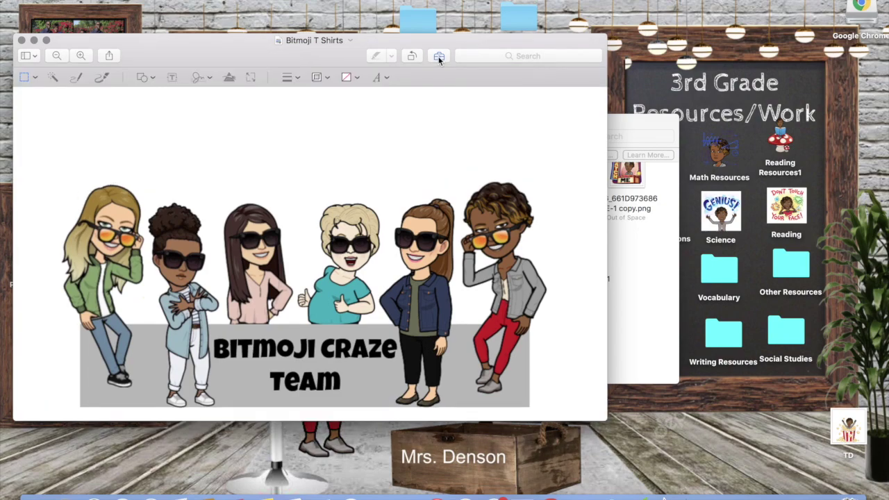
left_click(54, 80)
left_click_drag(30, 97, 51, 118)
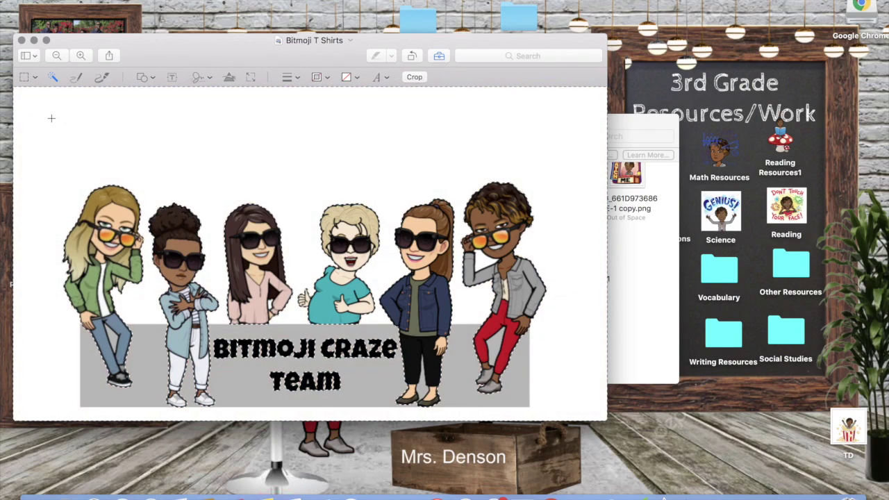
key("Delete")
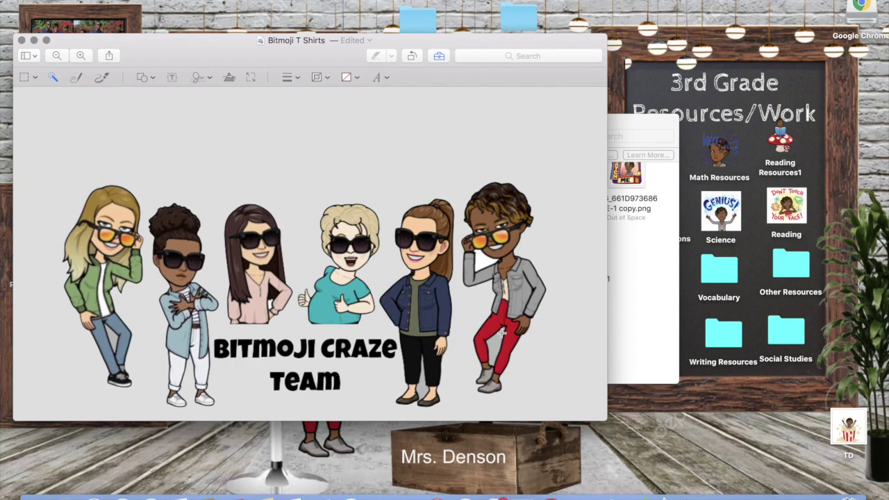
- Delete the background gap between the red trouser legs, discarding stray selections
left_click_drag(503, 332, 491, 352)
key("Delete")
left_click(270, 308)
left_click(270, 307)
left_click_drag(113, 348, 114, 342)
left_click(117, 335)
mouse_move(422, 363)
left_mouse_down()
mouse_move(422, 389)
mouse_move(423, 380)
left_mouse_up()
key("Escape")
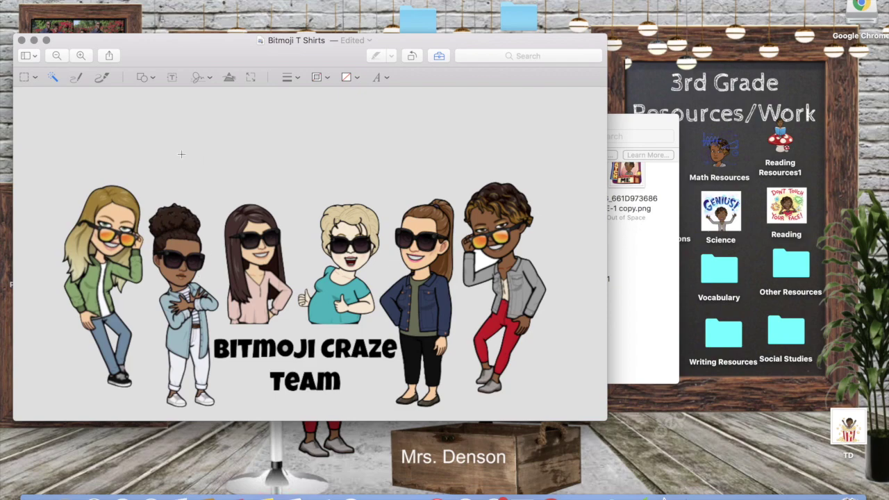
- Remove the grey banner behind the text, then close the edited image
left_click_drag(34, 100, 51, 92)
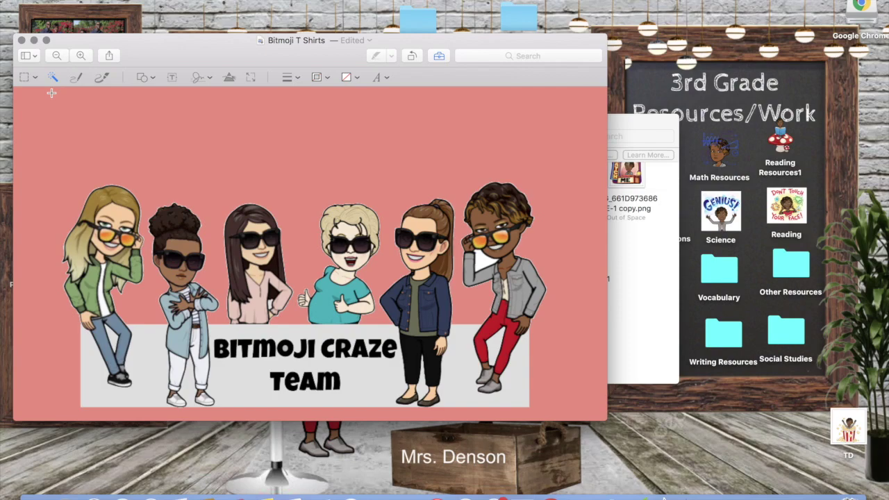
left_click_drag(51, 92, 53, 93)
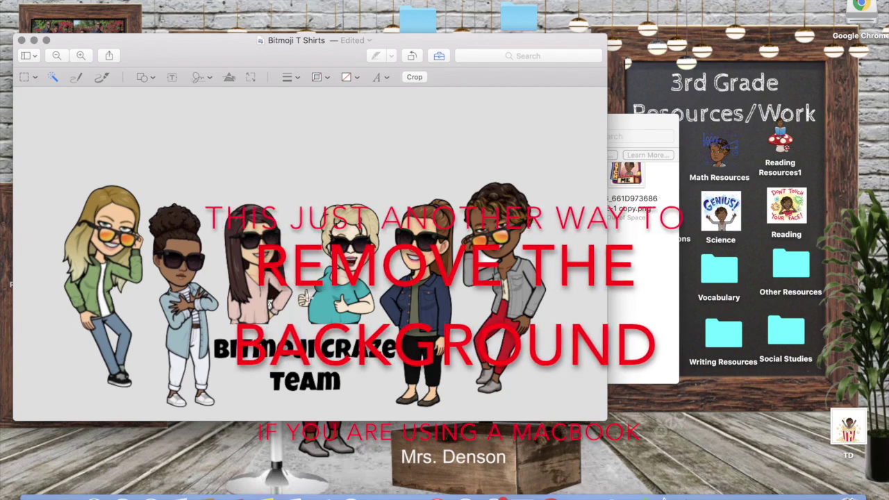
left_click(325, 139)
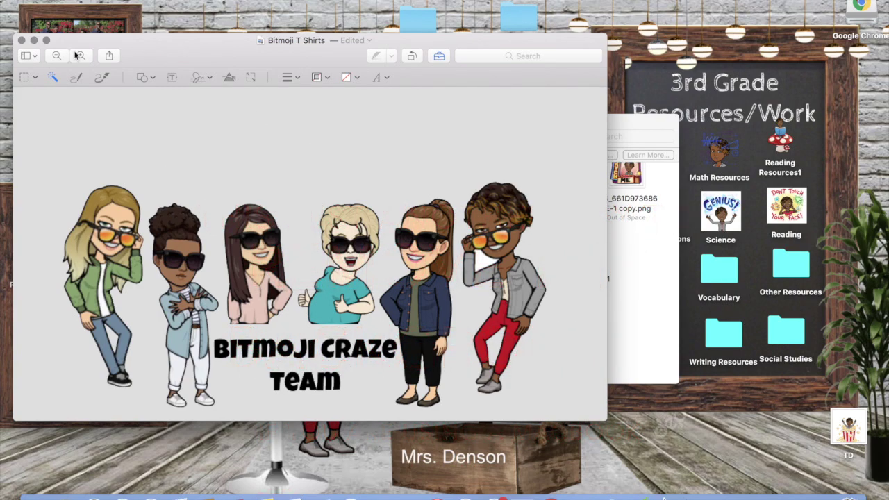
left_click(21, 40)
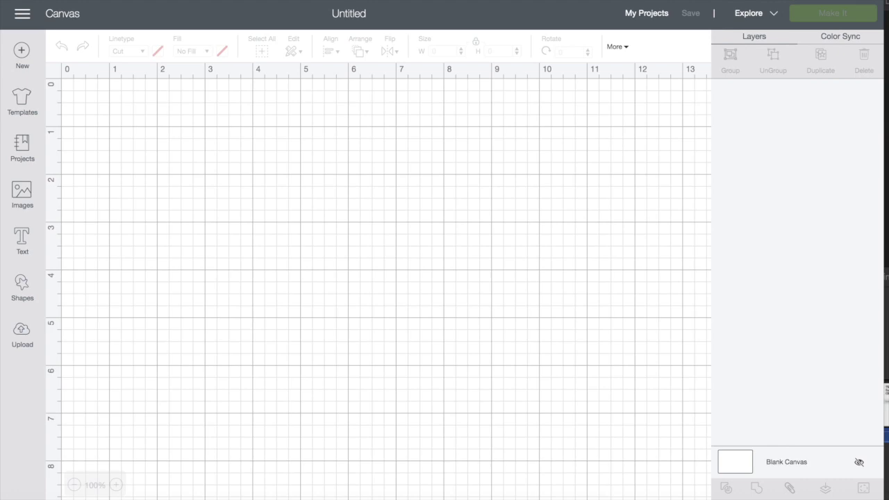
- Upload Bitmoji T Shirts from the computer and set its image type to Complex
left_click(23, 332)
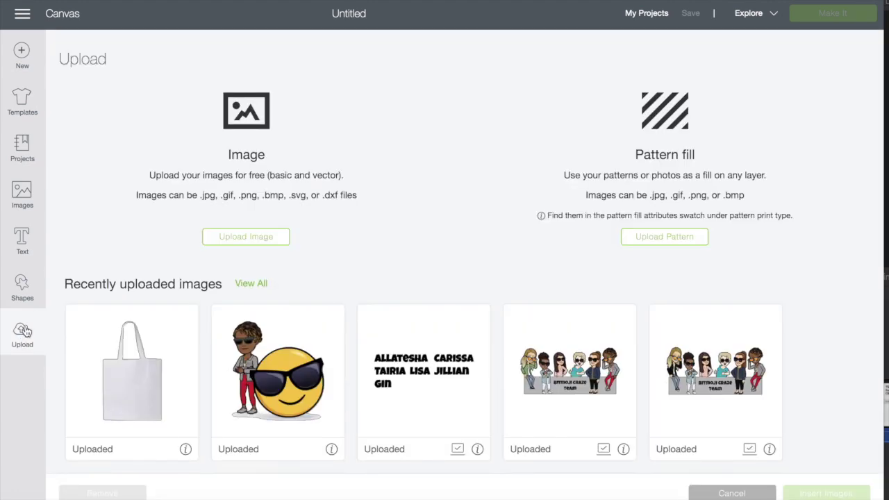
left_click(238, 244)
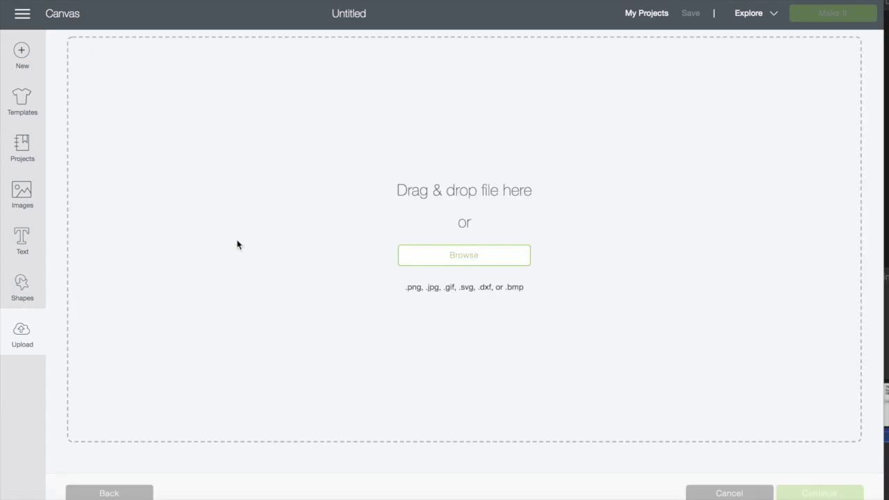
left_click(465, 255)
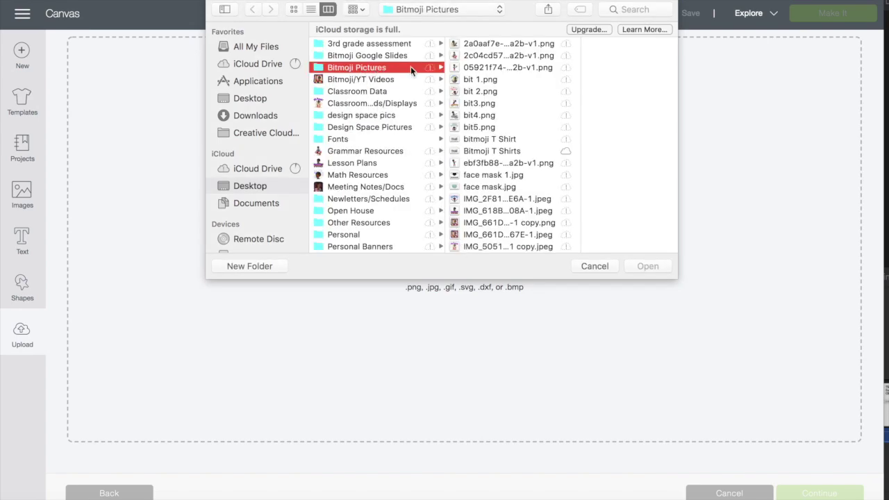
scroll(492, 52, "down", 5)
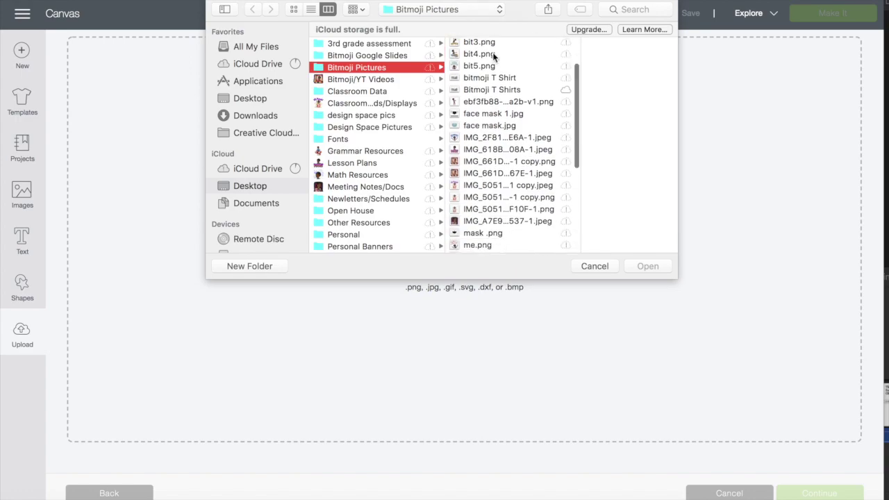
scroll(493, 52, "up", 6)
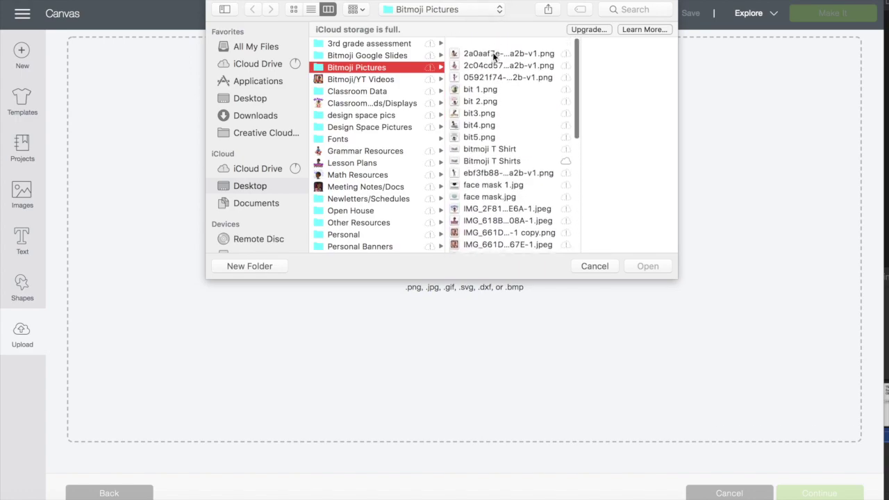
left_click(480, 153)
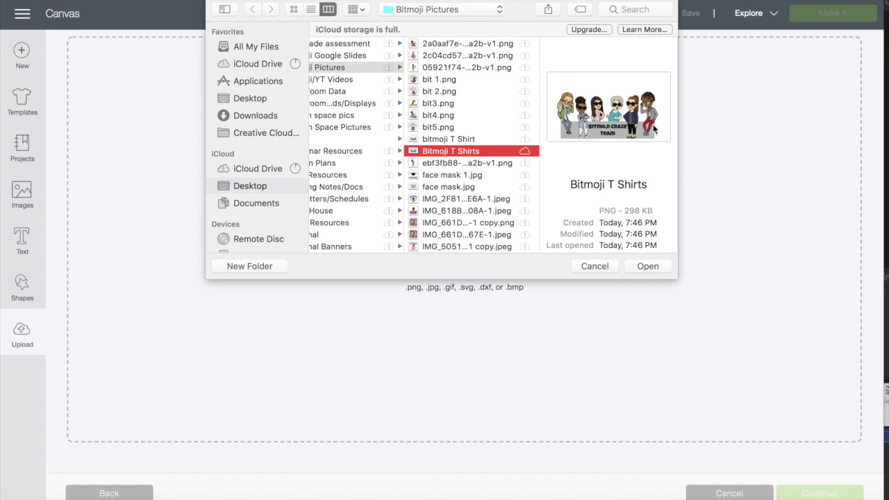
left_click(656, 269)
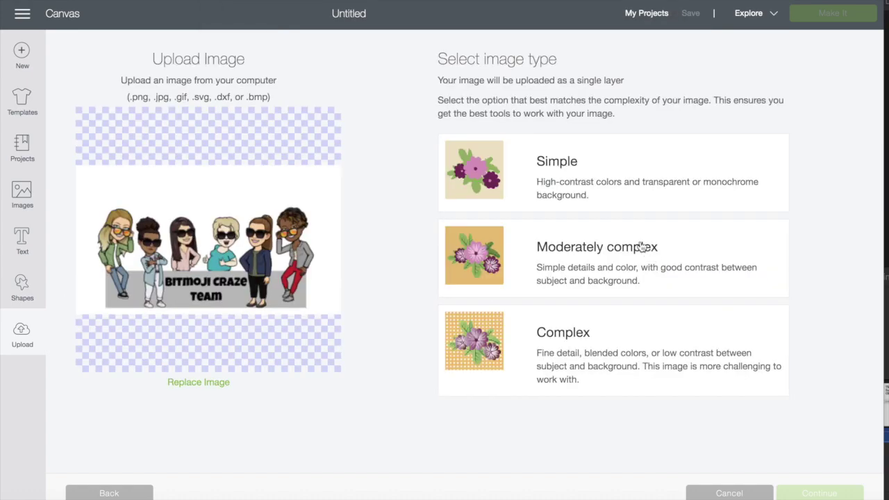
left_click(615, 341)
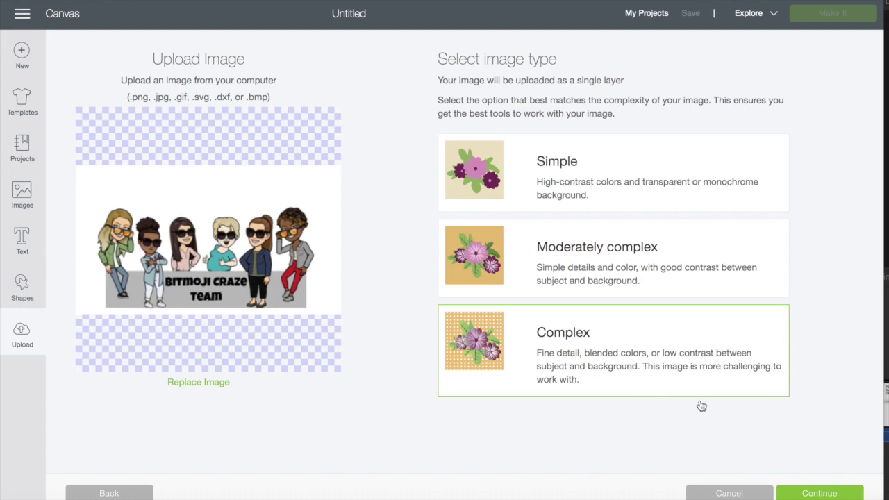
left_click(813, 493)
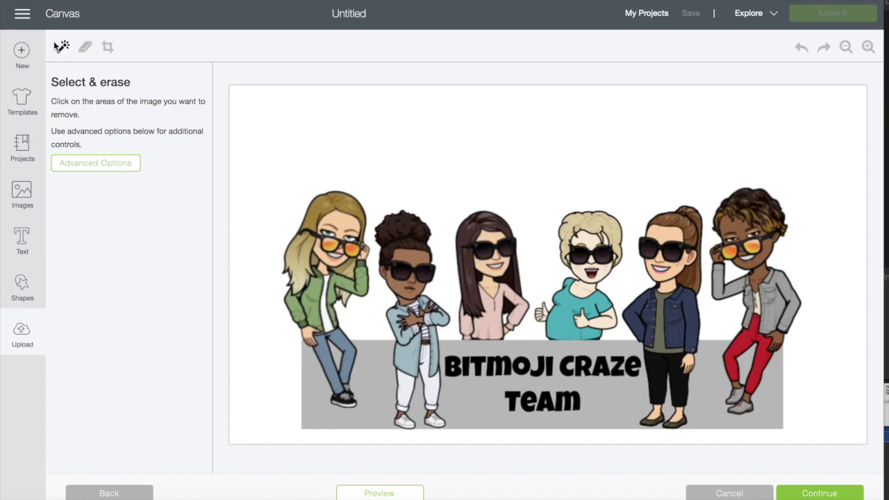
- Erase the white background around the characters with Select & erase and continue
left_click(312, 157)
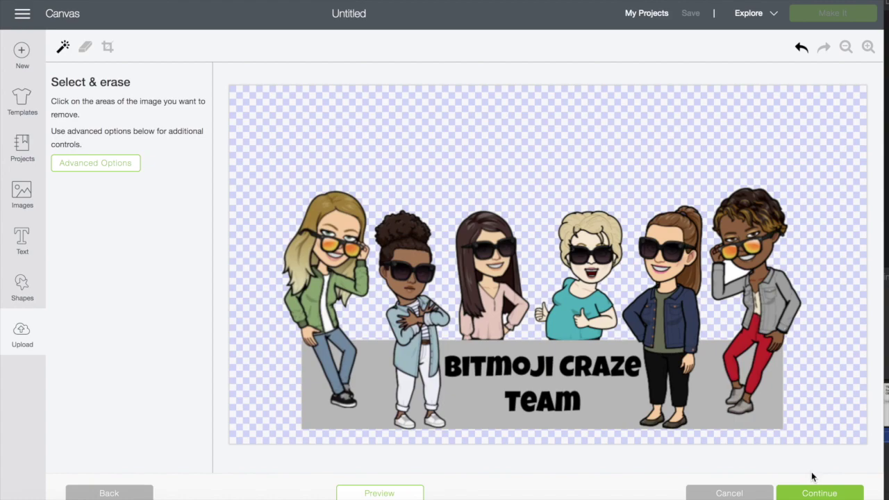
left_click(818, 494)
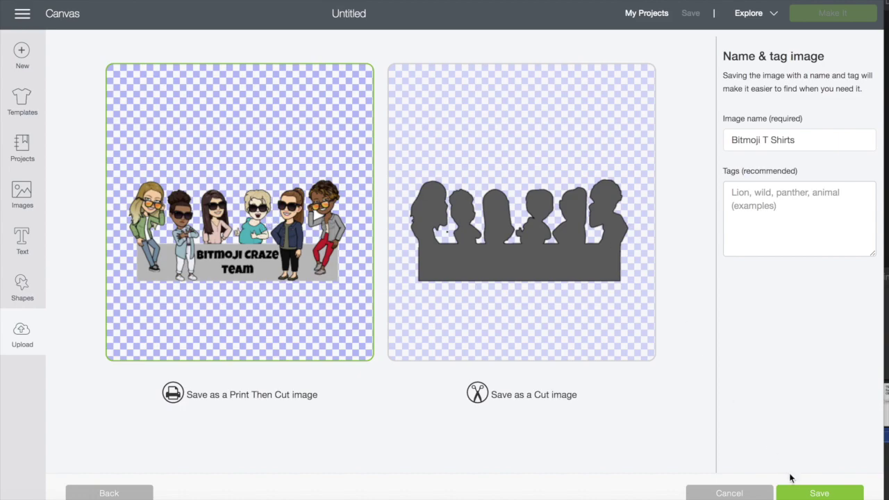
- Save the Bitmoji T Shirts upload and insert it from Recently uploaded onto the canvas
left_click(804, 492)
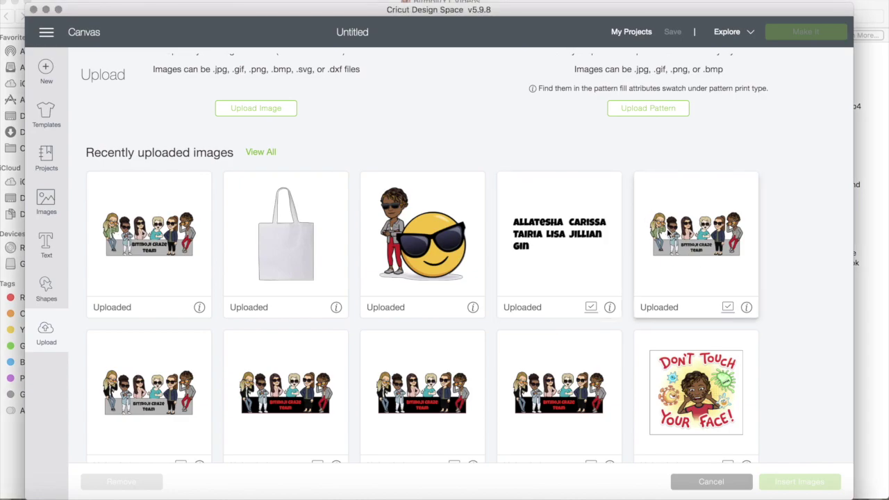
left_click(668, 236)
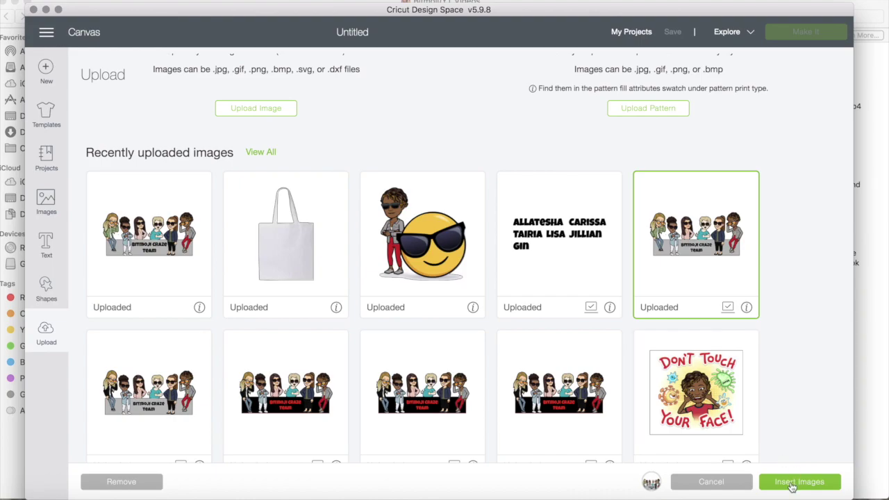
left_click(792, 484)
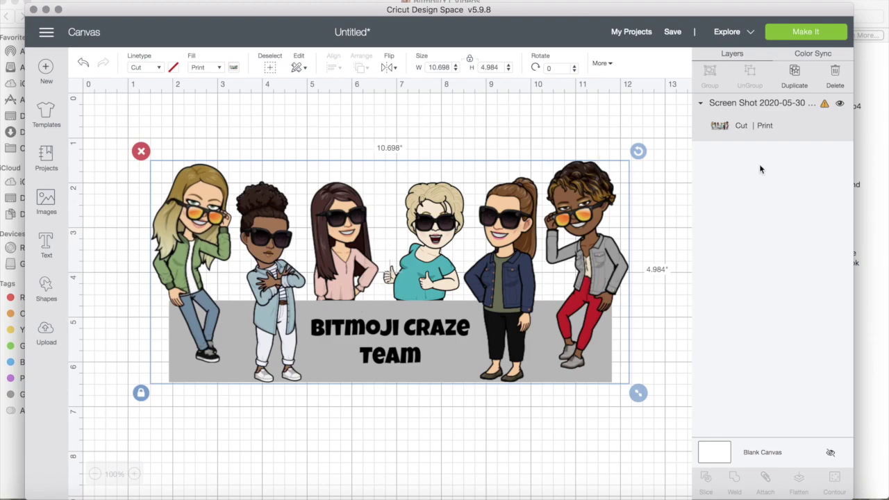
- Check the too-large warning and resize the Bitmoji image to 9.24 × 6.748 in
left_click(825, 106)
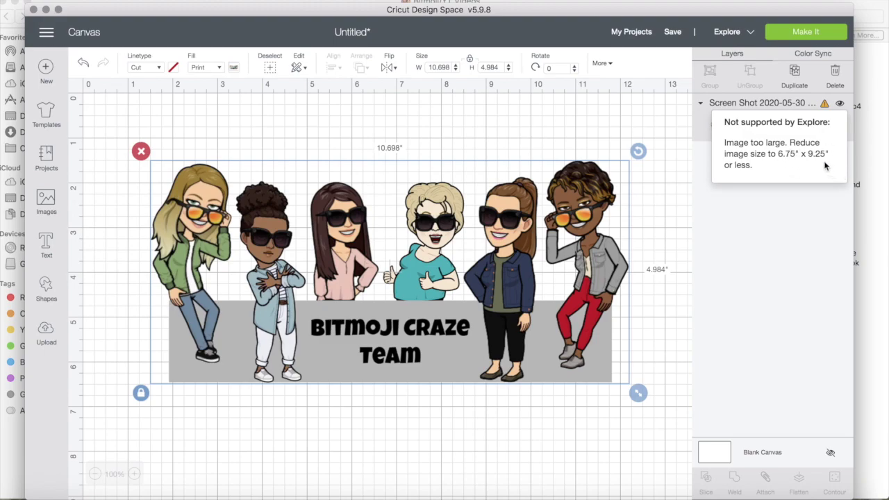
left_click(141, 394)
left_click_drag(642, 393, 576, 473)
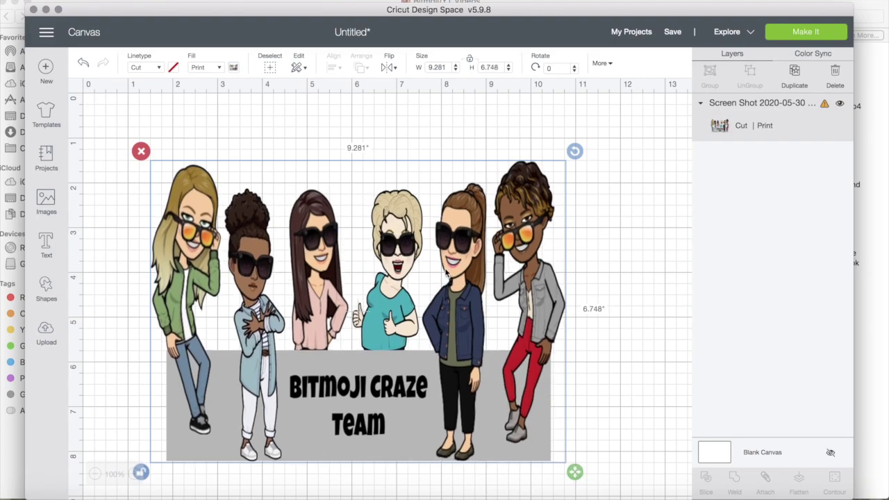
mouse_move(825, 106)
left_click_drag(573, 477, 571, 479)
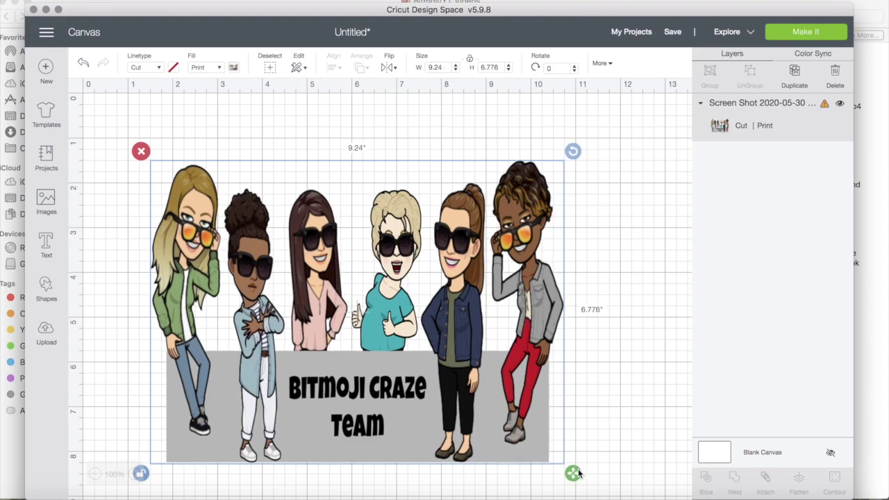
left_click_drag(578, 474, 578, 473)
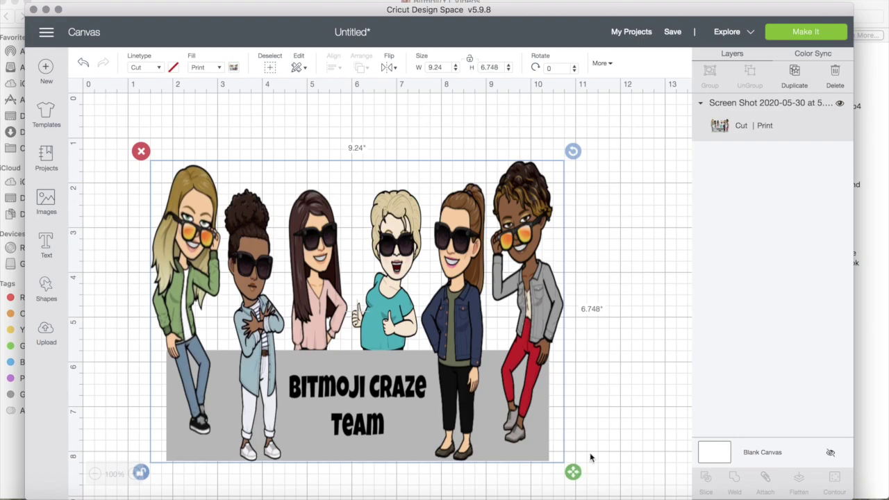
left_click(615, 420)
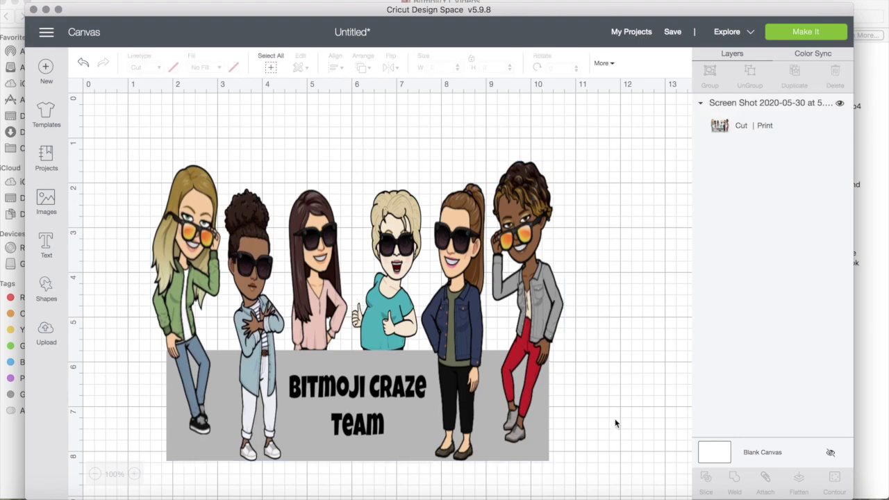
- Nudge the Bitmoji image right, then add and delete a test 'hjh' text box
left_click(322, 379)
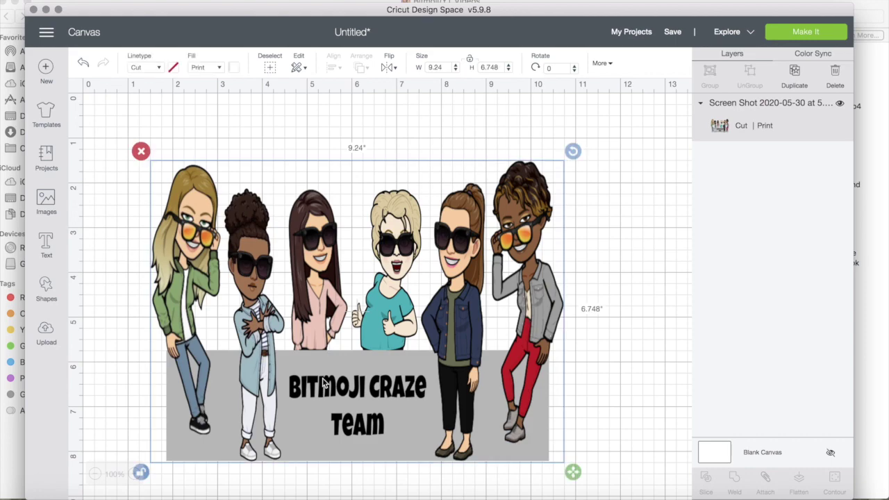
left_click_drag(322, 379, 366, 376)
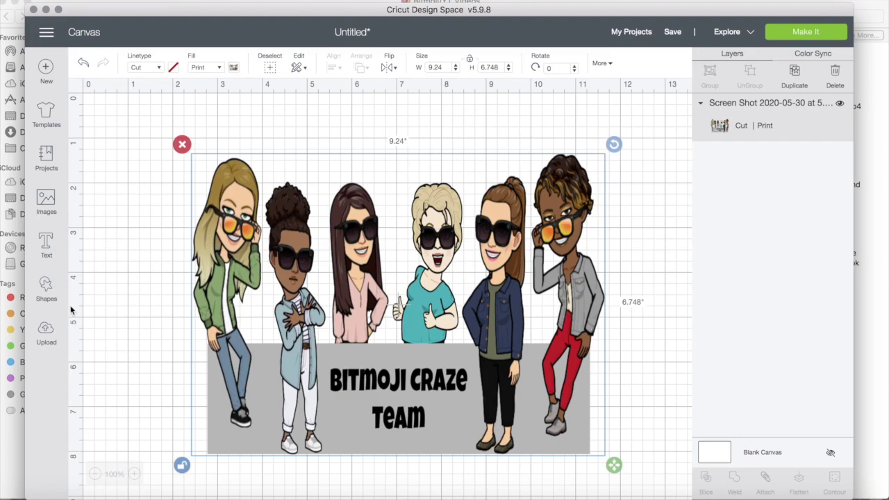
left_click(46, 244)
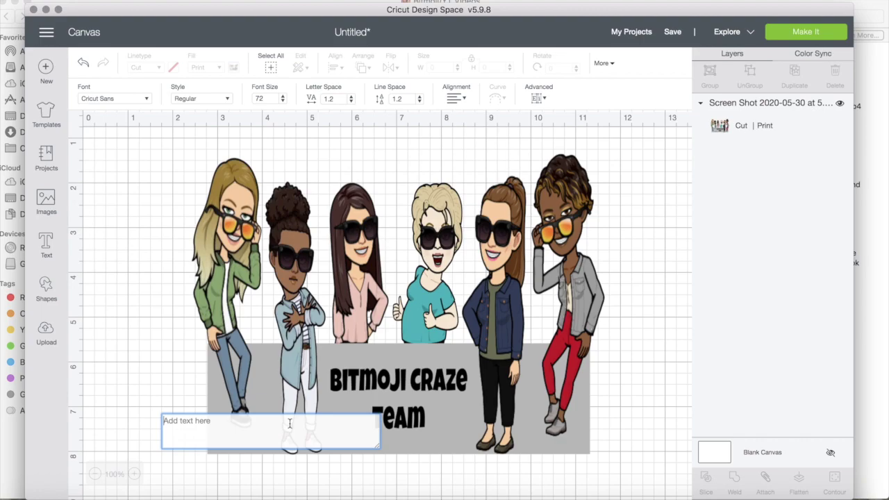
type("hjh")
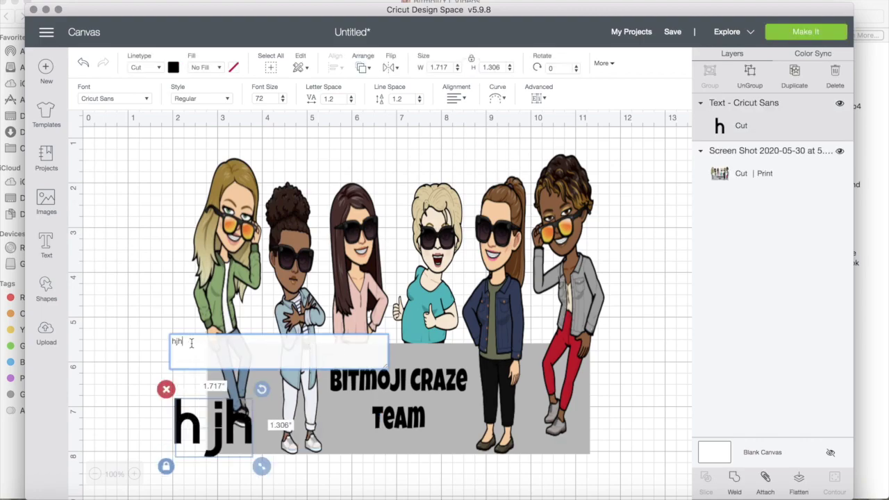
left_click(166, 391)
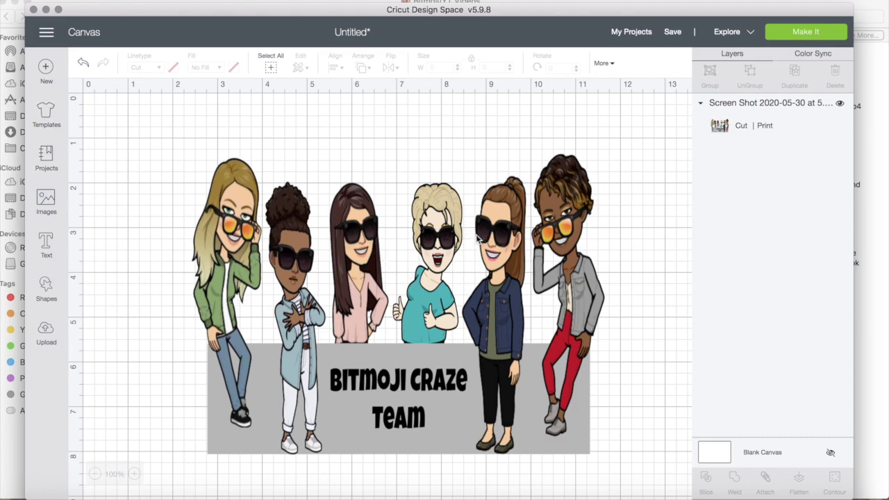
- Prepare the design on a Letter 8.5 × 11 in print-then-cut mat with mirroring off
left_click(807, 33)
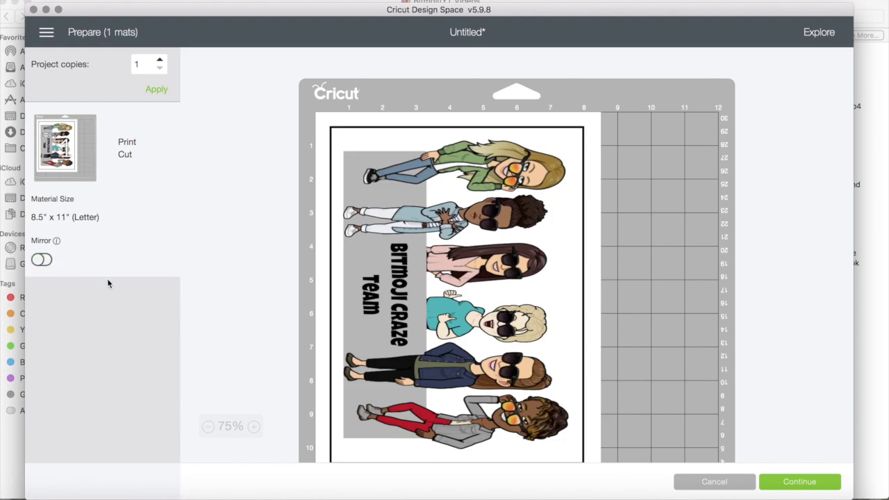
left_click(798, 479)
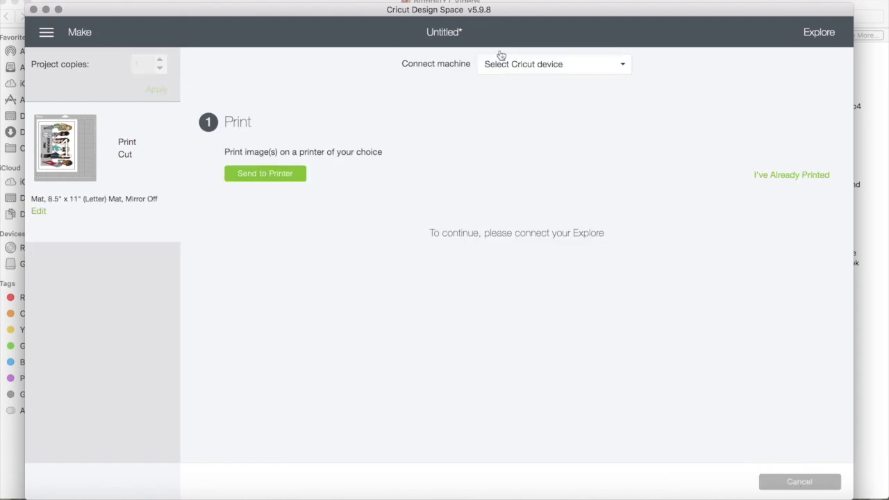
- Connect the Air 2 : 71C0 Bluetooth cutting machine
left_click(598, 67)
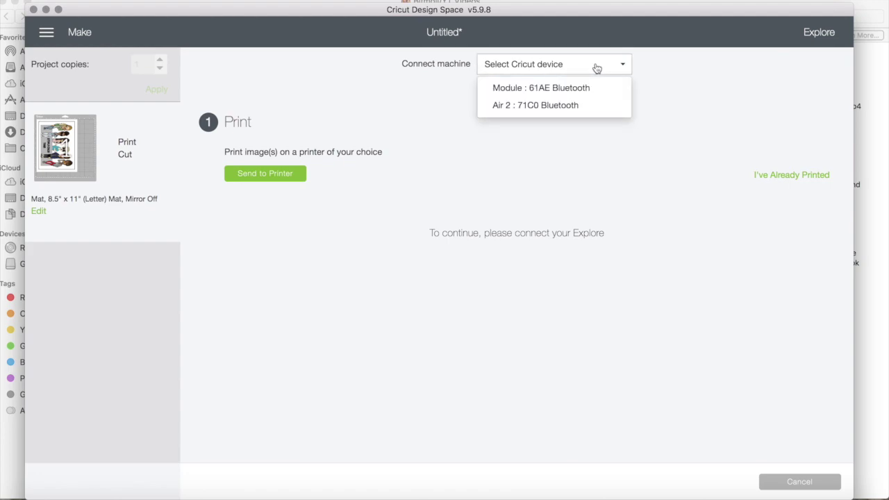
left_click(565, 105)
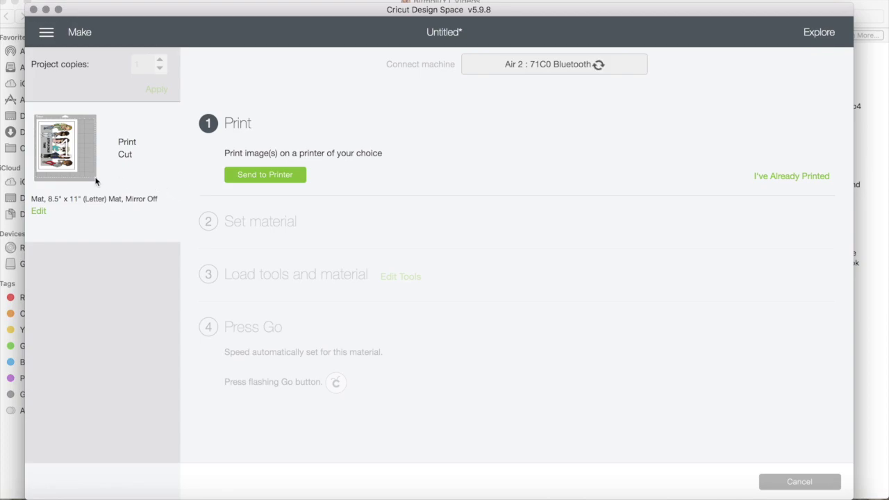
- Print one copy with bleed on the HP ENVY 4520 series 2 printer
left_click(265, 175)
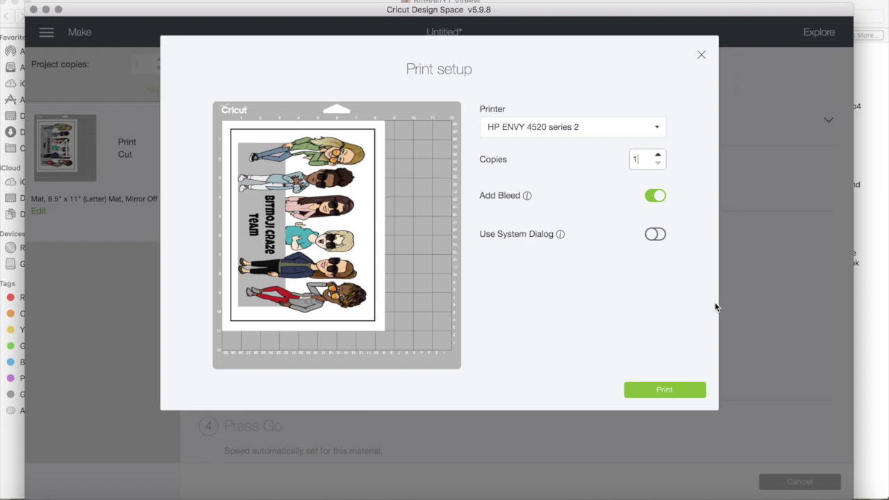
left_click(648, 128)
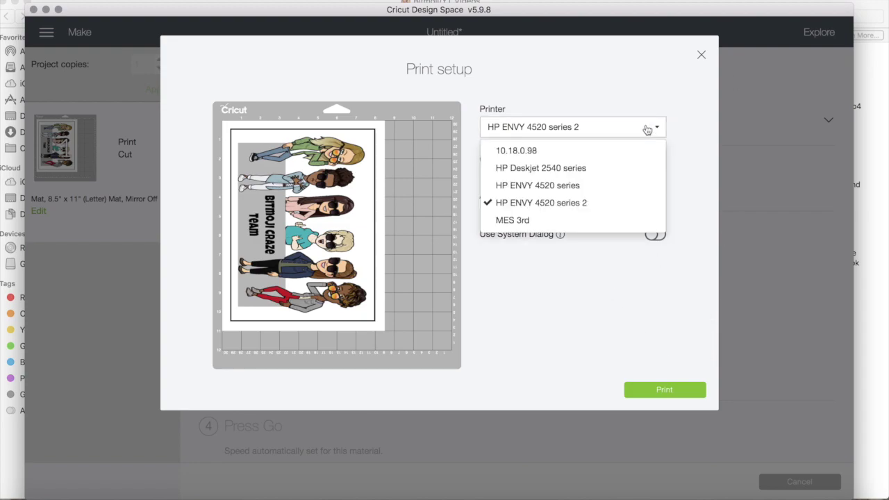
left_click(645, 123)
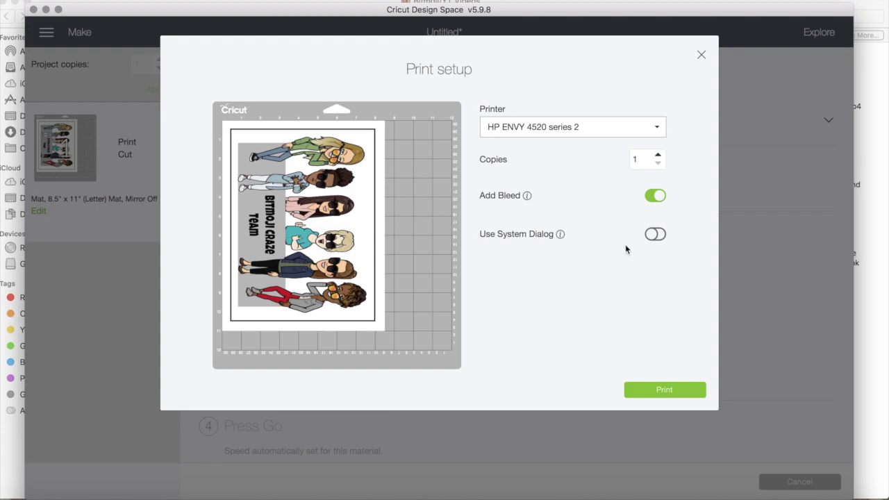
left_click(665, 391)
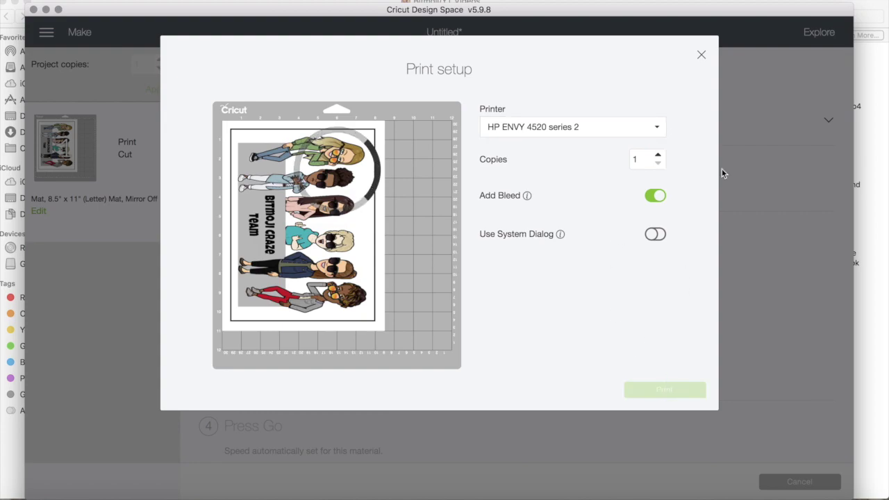